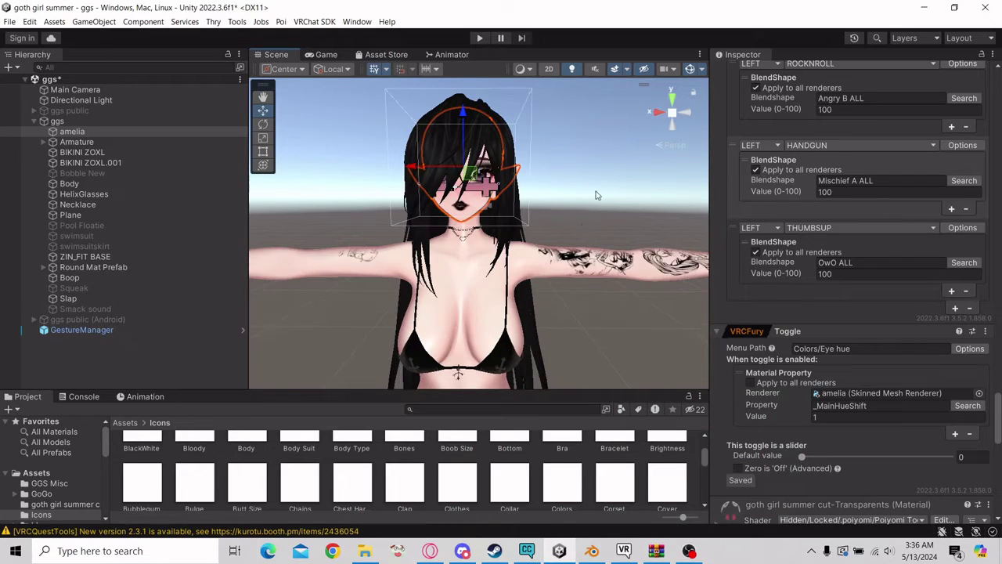
Deselect the avatar and show the top-level Assets folder in the Project window.
{"action": "left_click", "coordinate": [615, 195]}
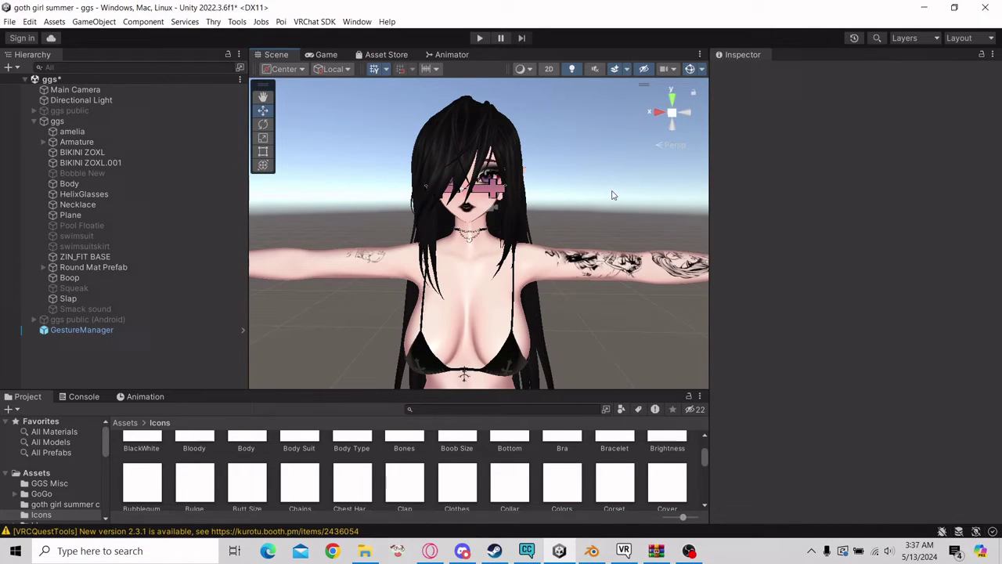
{"action": "scroll", "coordinate": [552, 458], "scroll_direction": "up", "scroll_amount": 3}
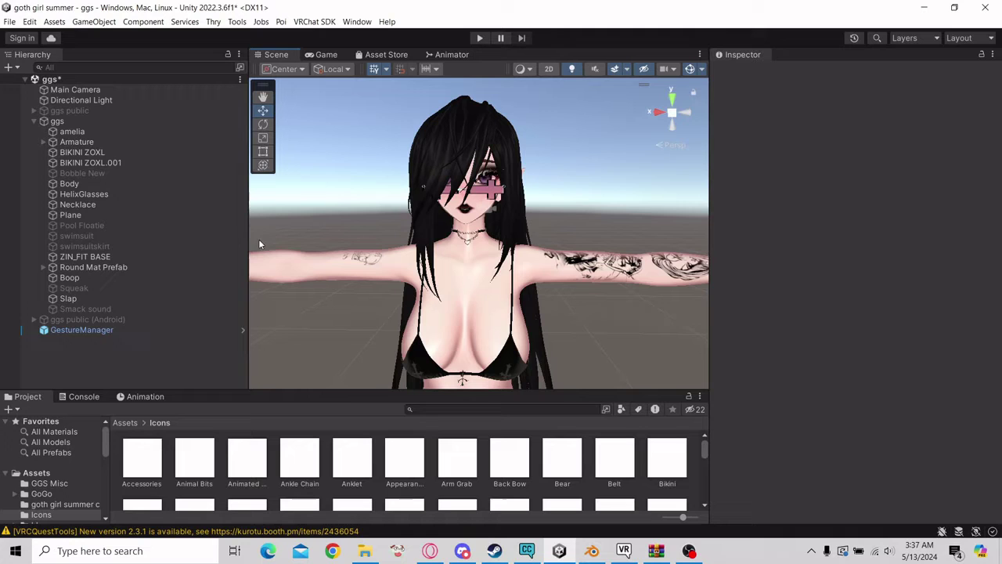
{"action": "left_click", "coordinate": [125, 423]}
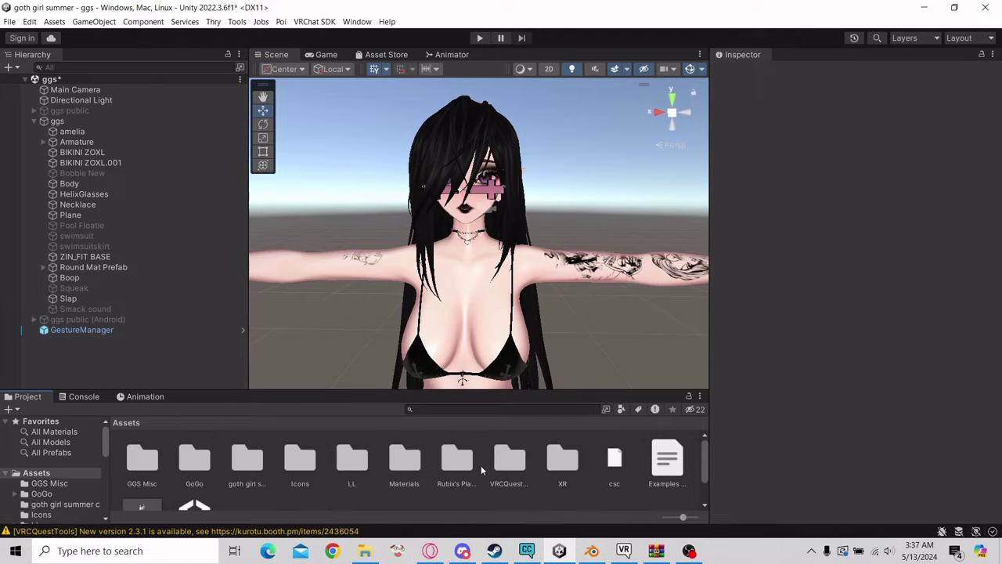
Look through the Icons folder's contents, then return to the top-level Assets folder.
{"action": "double_click", "coordinate": [291, 465]}
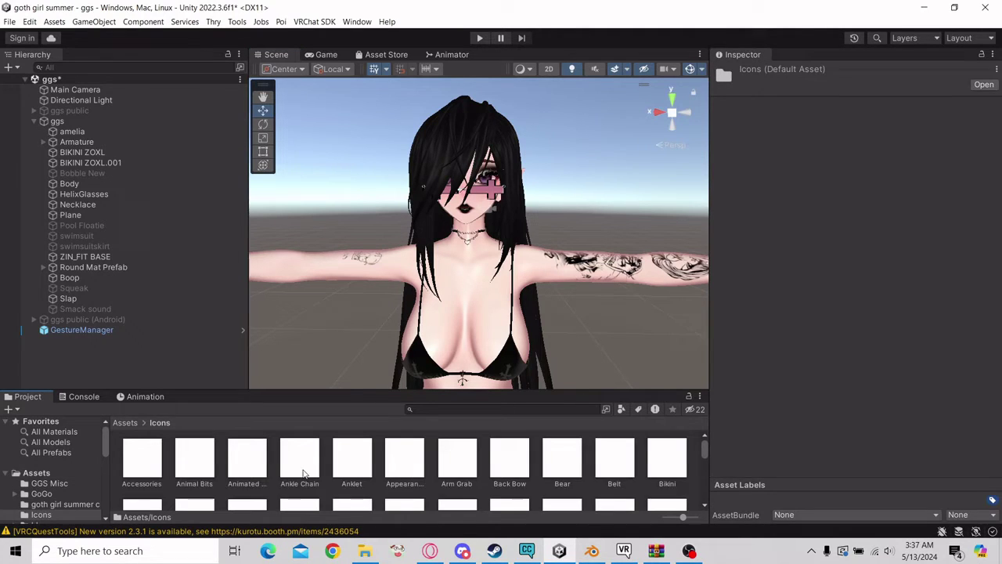
{"action": "scroll", "coordinate": [515, 477], "scroll_direction": "down", "scroll_amount": 10}
{"action": "scroll", "coordinate": [509, 469], "scroll_direction": "up", "scroll_amount": 10}
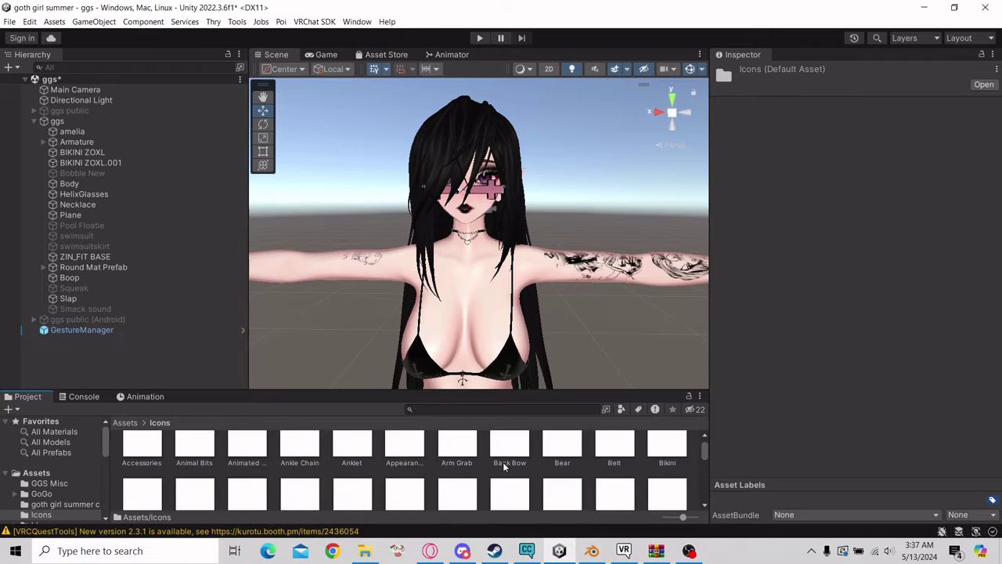
{"action": "scroll", "coordinate": [548, 469], "scroll_direction": "up", "scroll_amount": 1}
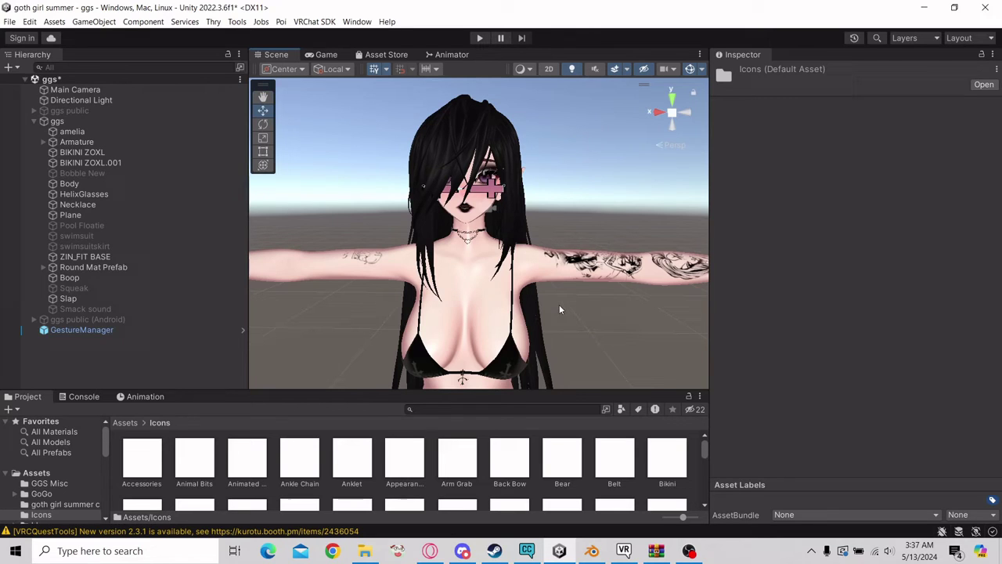
{"action": "left_click", "coordinate": [36, 473]}
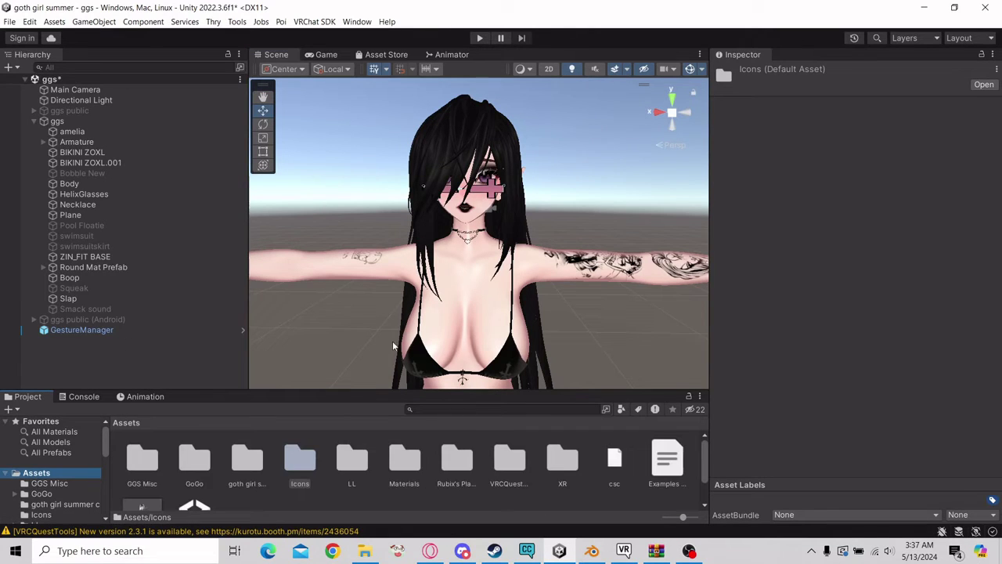
Select amelia and give its VRCFury Toggle a custom menu icon from Options.
{"action": "left_click", "coordinate": [477, 221]}
{"action": "scroll", "coordinate": [901, 322], "scroll_direction": "down", "scroll_amount": 5}
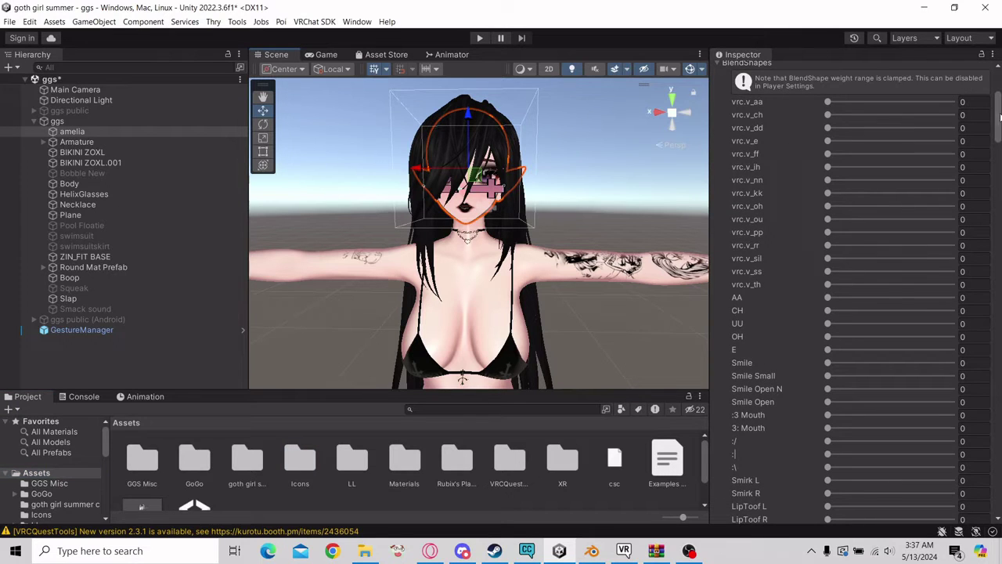
{"action": "left_click_drag", "start_coordinate": [999, 119], "coordinate": [47, 389]}
{"action": "scroll", "coordinate": [968, 350], "scroll_direction": "down", "scroll_amount": 9}
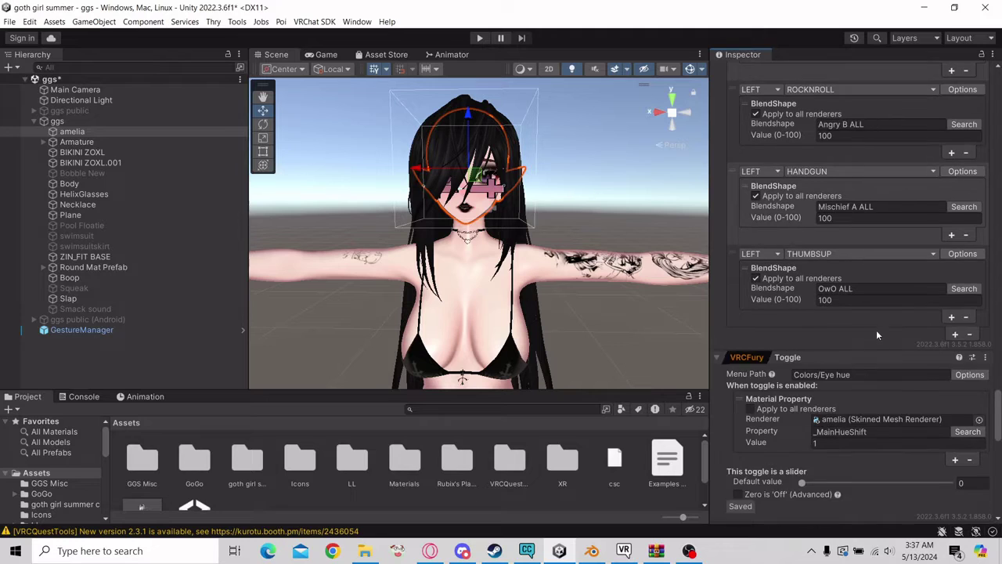
{"action": "scroll", "coordinate": [893, 350], "scroll_direction": "down", "scroll_amount": 2}
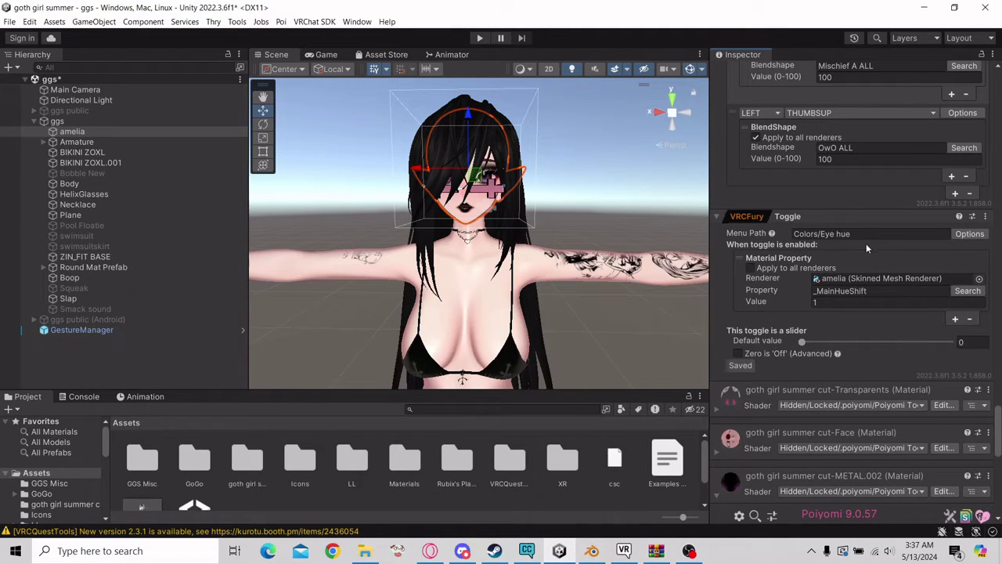
{"action": "left_click", "coordinate": [969, 234]}
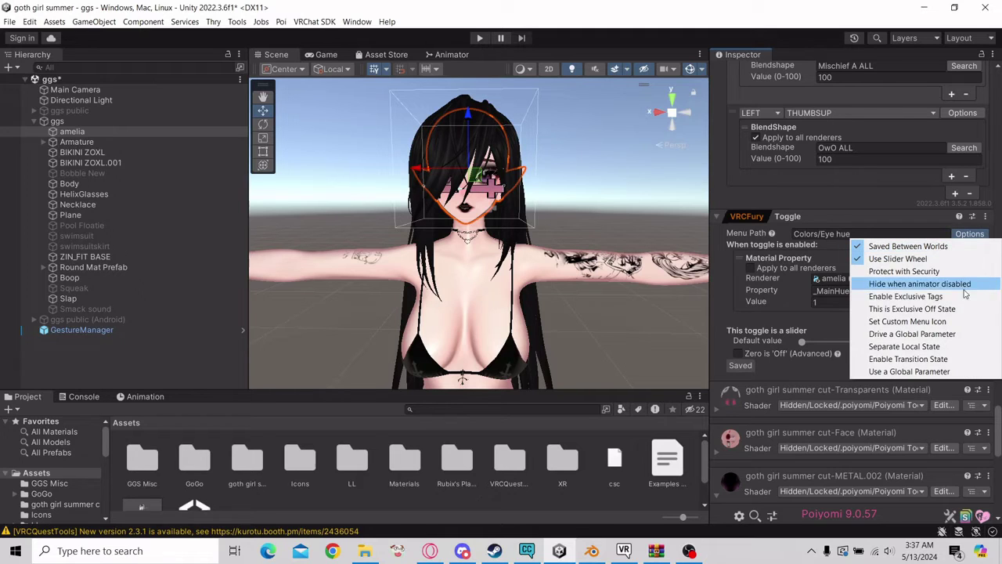
{"action": "left_click", "coordinate": [945, 322]}
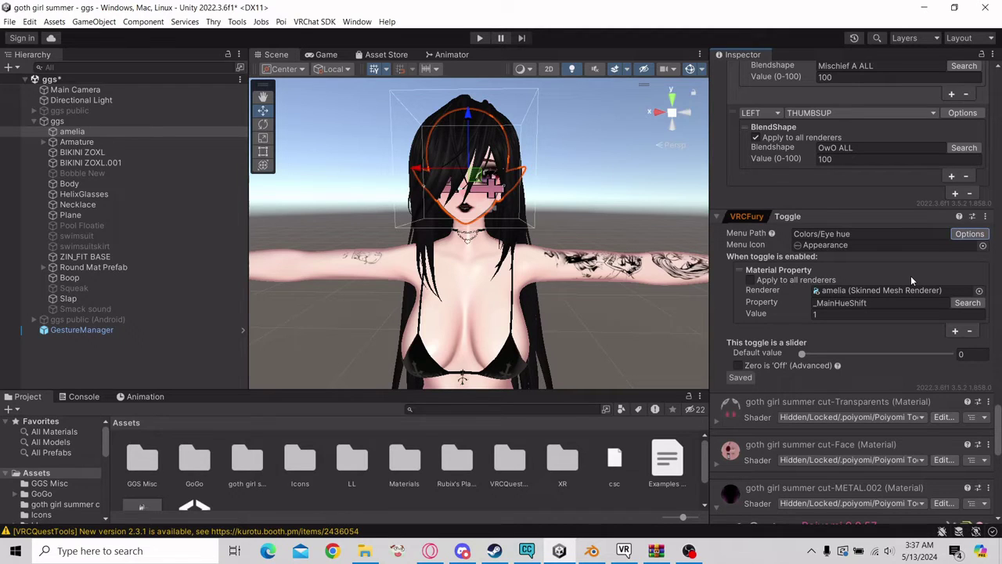
Check the Colors/Eye hue menu path text, then fold away the VRCFury Toggle component.
{"action": "left_click_drag", "start_coordinate": [852, 236], "coordinate": [822, 239]}
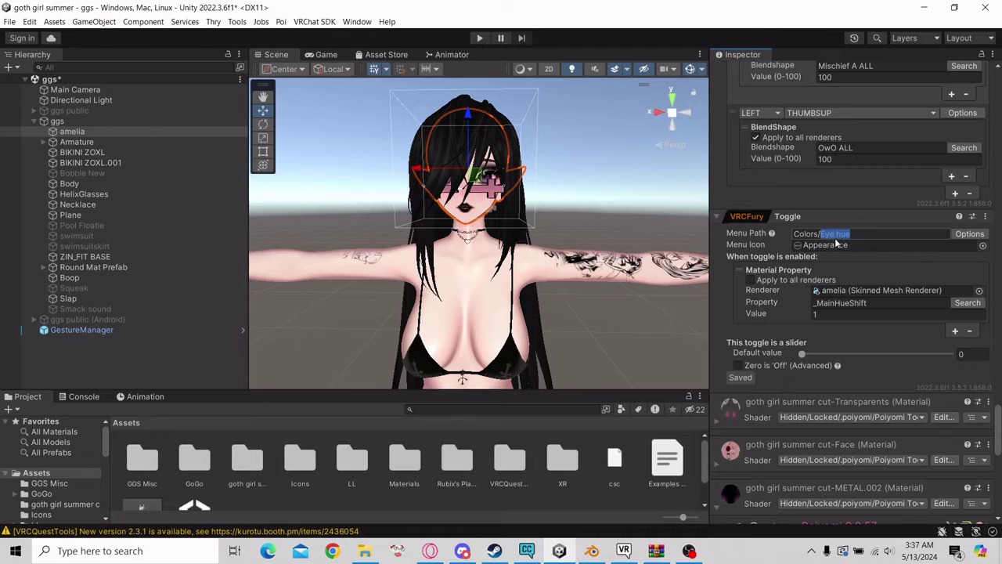
{"action": "left_click", "coordinate": [866, 239]}
{"action": "left_click_drag", "start_coordinate": [818, 234], "coordinate": [793, 234]}
{"action": "left_click", "coordinate": [846, 240]}
{"action": "left_click_drag", "start_coordinate": [835, 240], "coordinate": [843, 244]}
{"action": "left_click", "coordinate": [875, 221]}
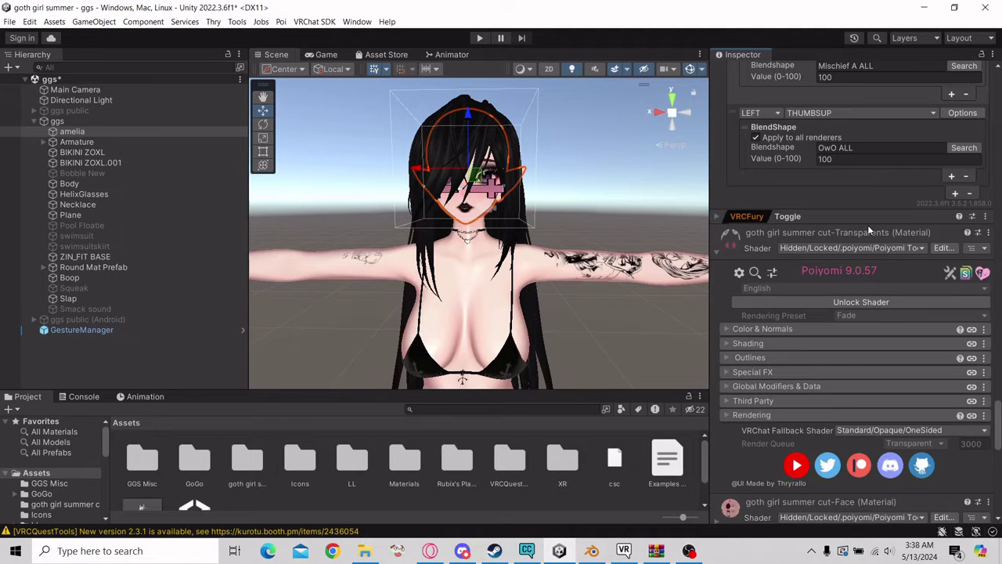
Add a VRCFury Override Menu Icon component to amelia by searching 'men'.
{"action": "left_click", "coordinate": [865, 219]}
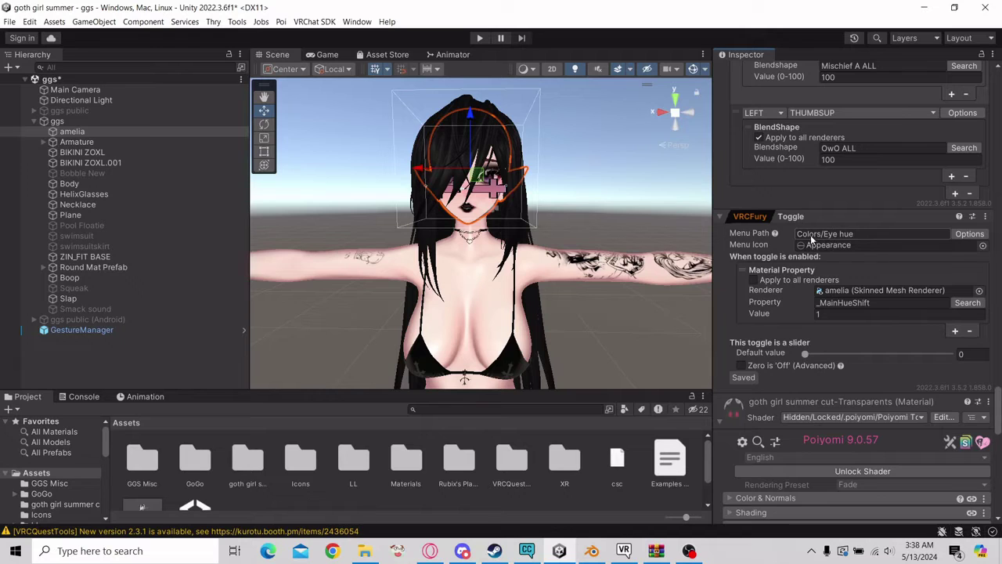
{"action": "scroll", "coordinate": [855, 389], "scroll_direction": "down", "scroll_amount": 5}
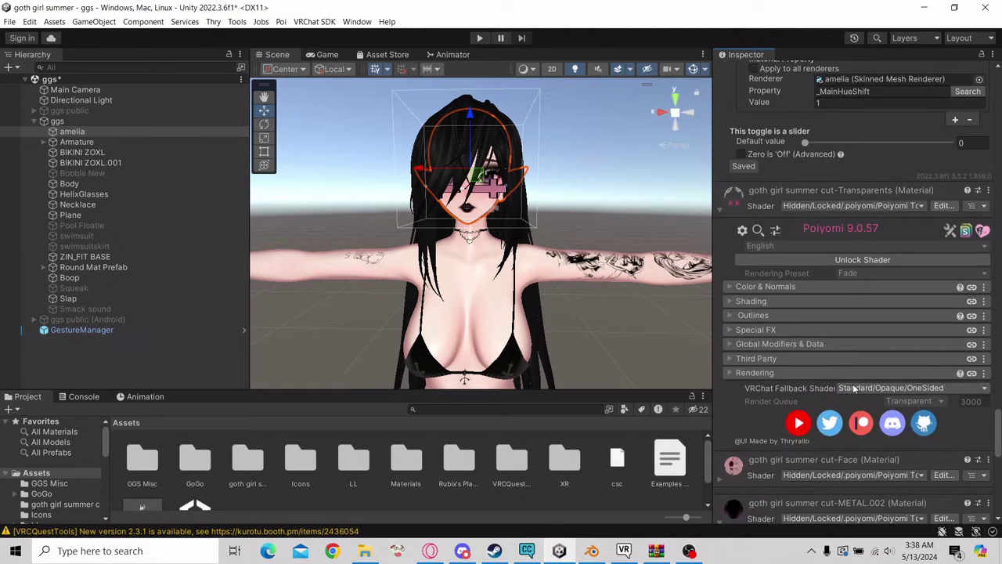
{"action": "scroll", "coordinate": [852, 388], "scroll_direction": "down", "scroll_amount": 10}
{"action": "left_click", "coordinate": [854, 508]}
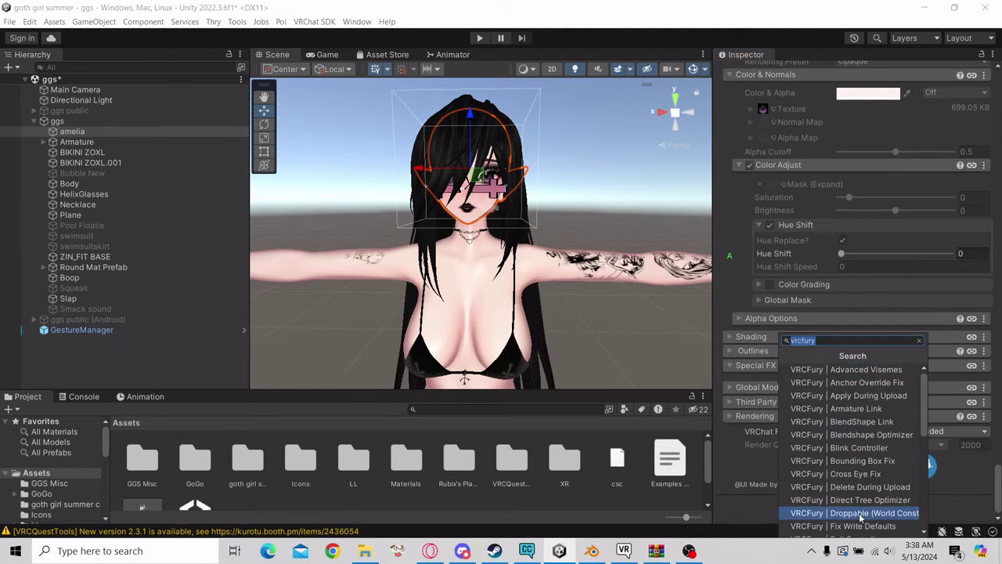
{"action": "left_click", "coordinate": [852, 342]}
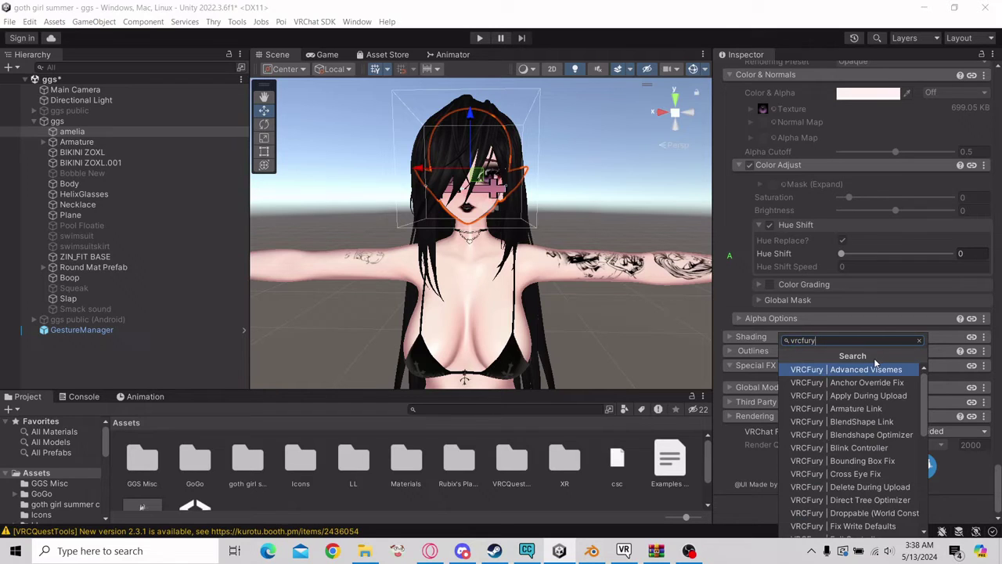
{"action": "type", "text": "men"}
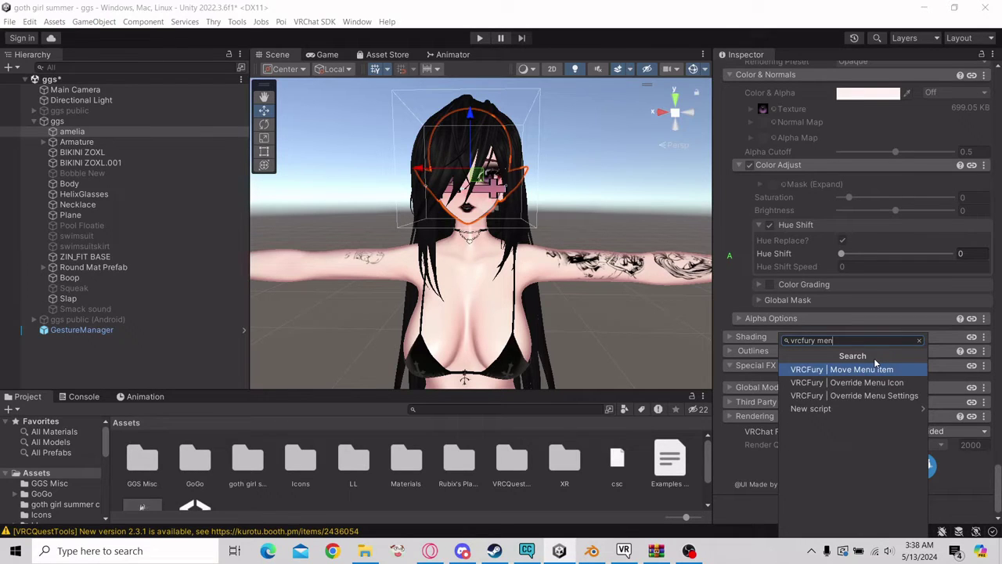
{"action": "left_click", "coordinate": [872, 383]}
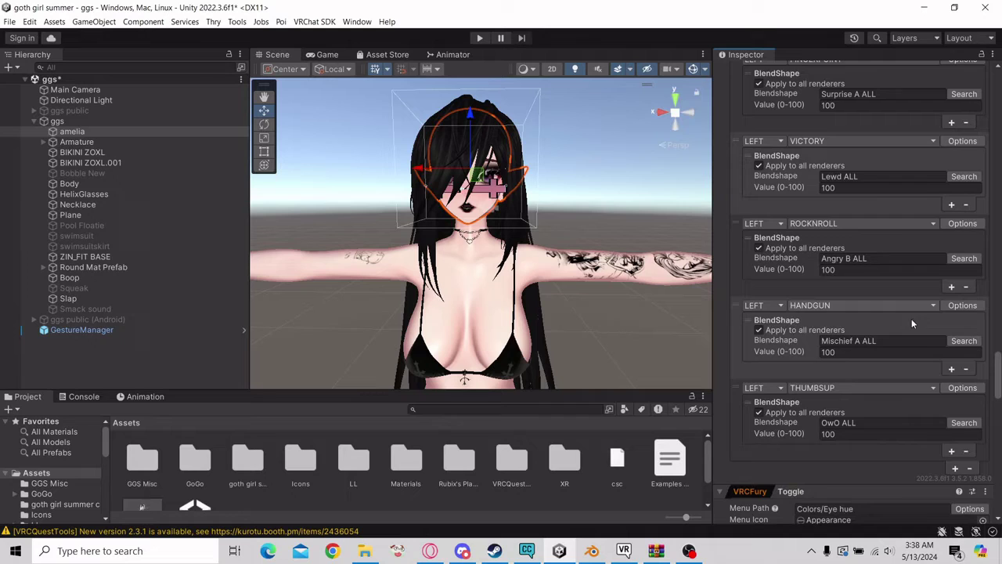
Set the override's Icon to the Colors texture, found by searching 'colors'.
{"action": "scroll", "coordinate": [868, 334], "scroll_direction": "down", "scroll_amount": 4}
{"action": "scroll", "coordinate": [862, 317], "scroll_direction": "down", "scroll_amount": 4}
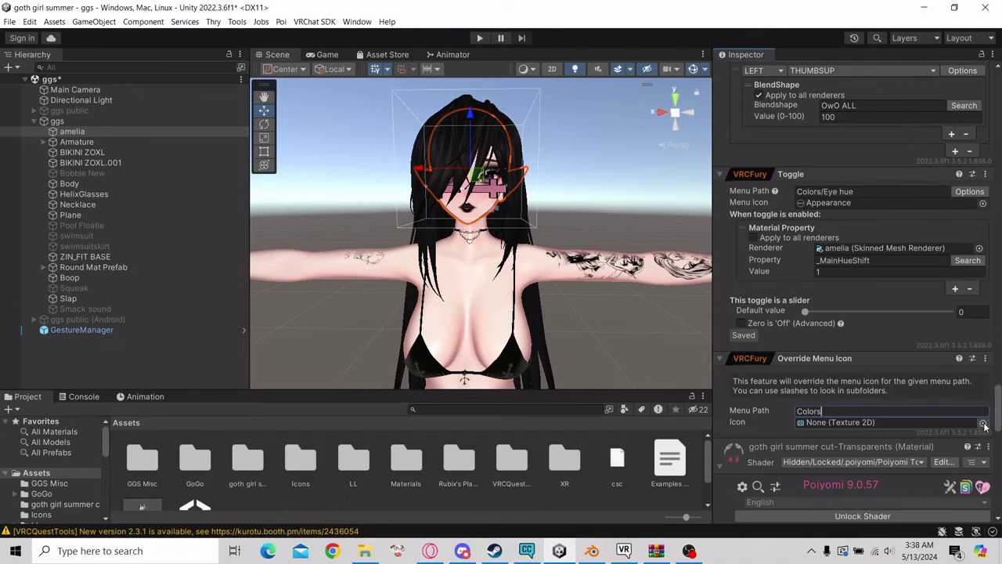
{"action": "left_click", "coordinate": [983, 422]}
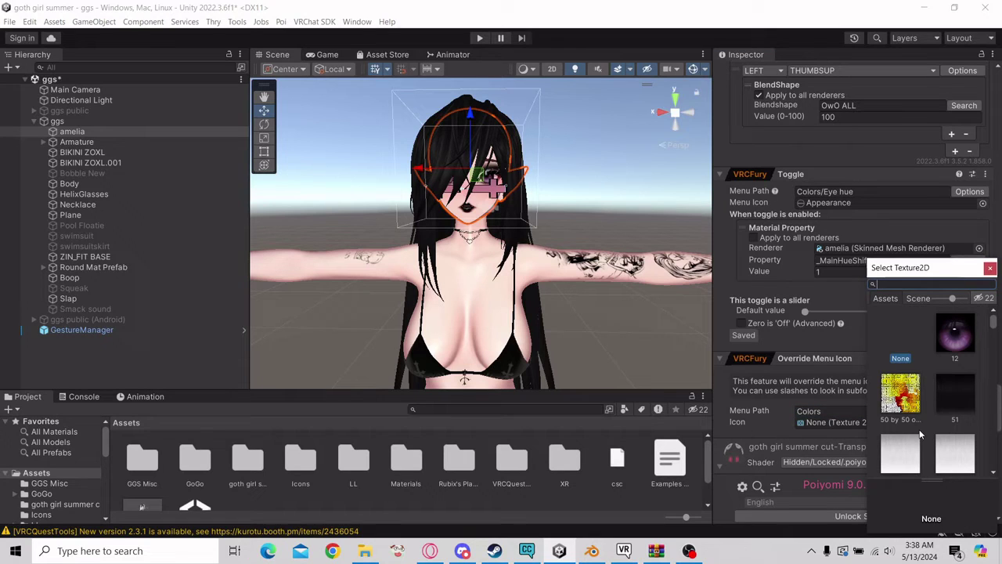
{"action": "type", "text": "colors"}
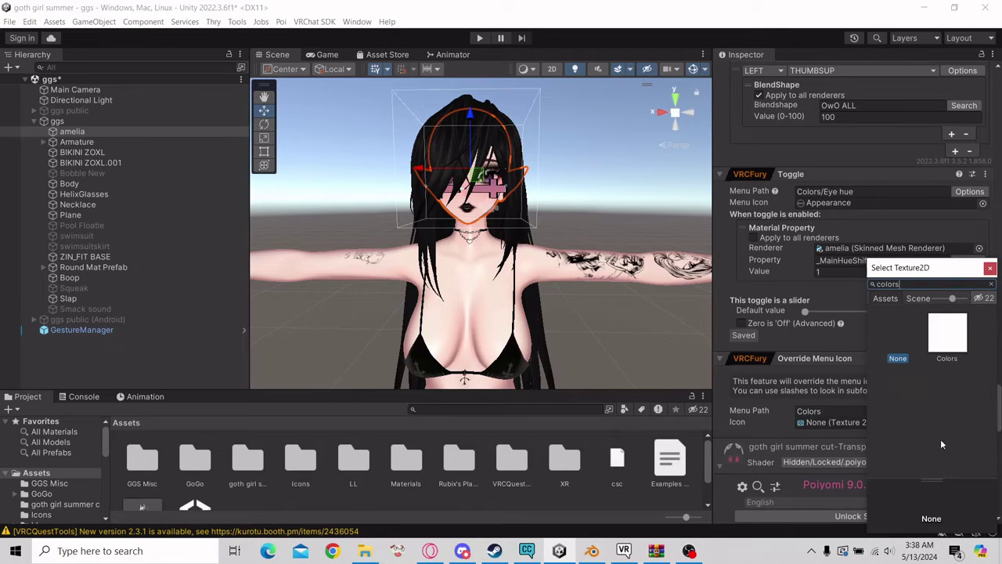
{"action": "double_click", "coordinate": [946, 333]}
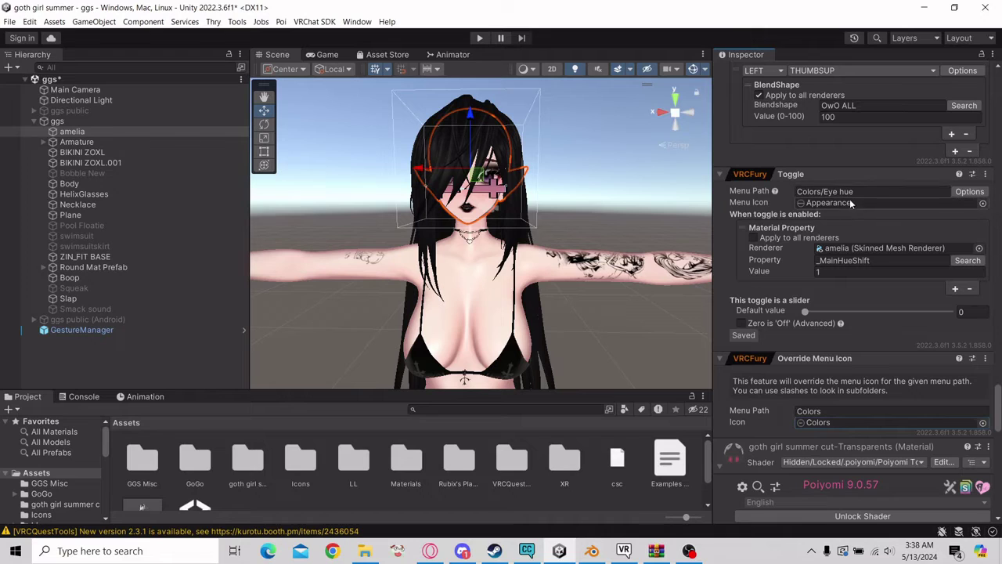
Select GestureManager, enter play mode, and switch to a close-up view of the avatar.
{"action": "left_click", "coordinate": [92, 330]}
{"action": "left_click", "coordinate": [783, 271]}
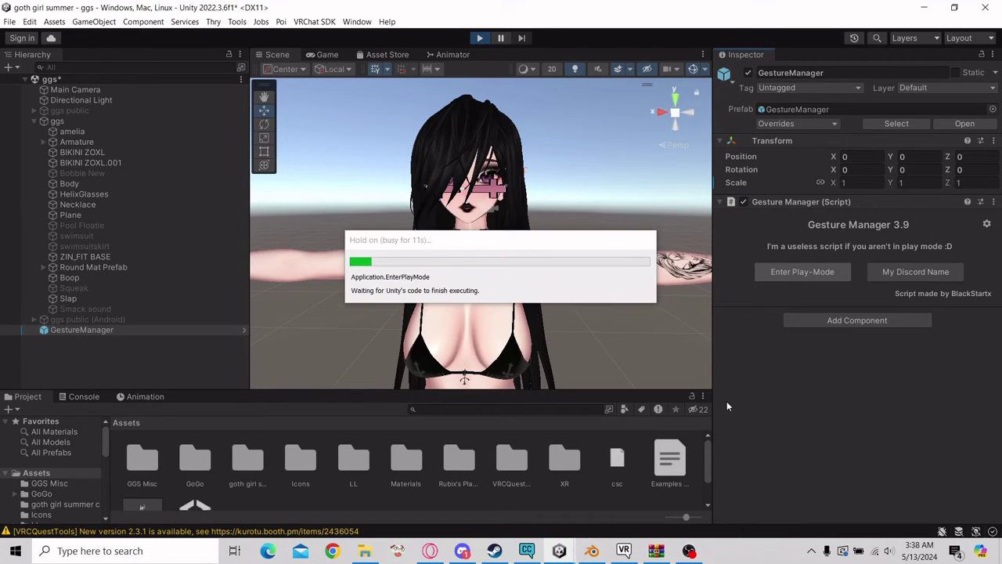
{"action": "left_click", "coordinate": [277, 55]}
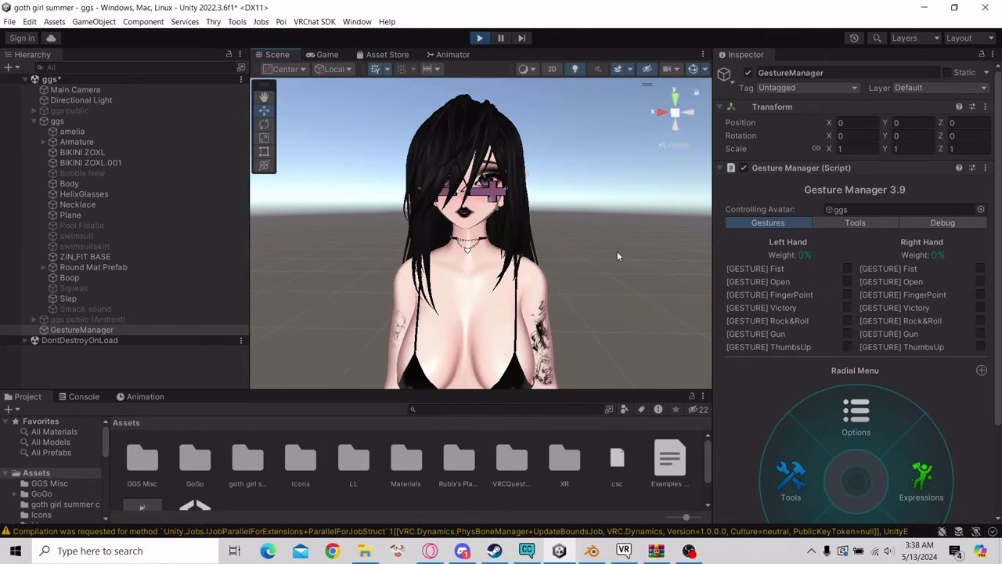
Check the Colors icon under Expressions > Colors, set Eye hue to 38%, then select amelia.
{"action": "left_click", "coordinate": [897, 470]}
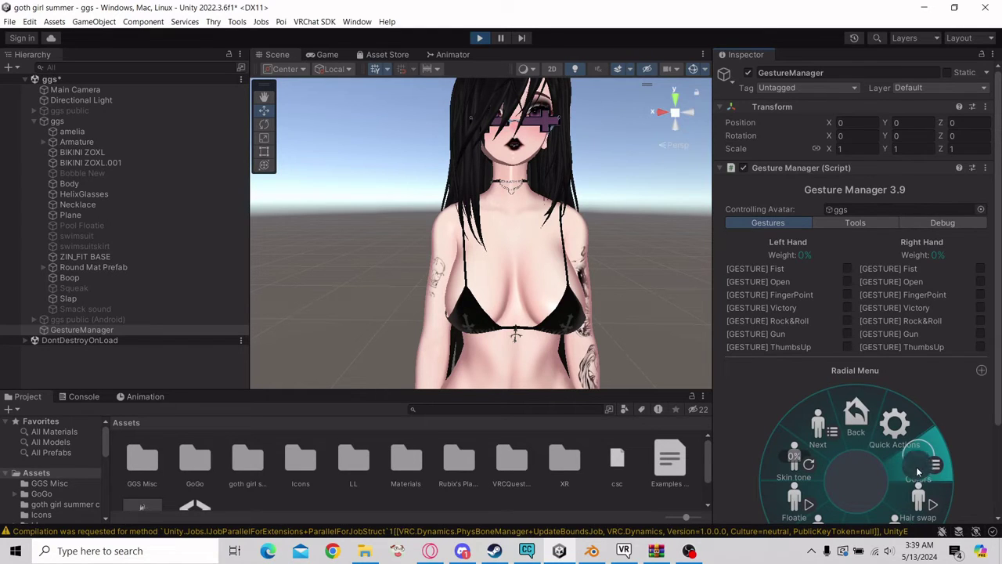
{"action": "left_click", "coordinate": [878, 482]}
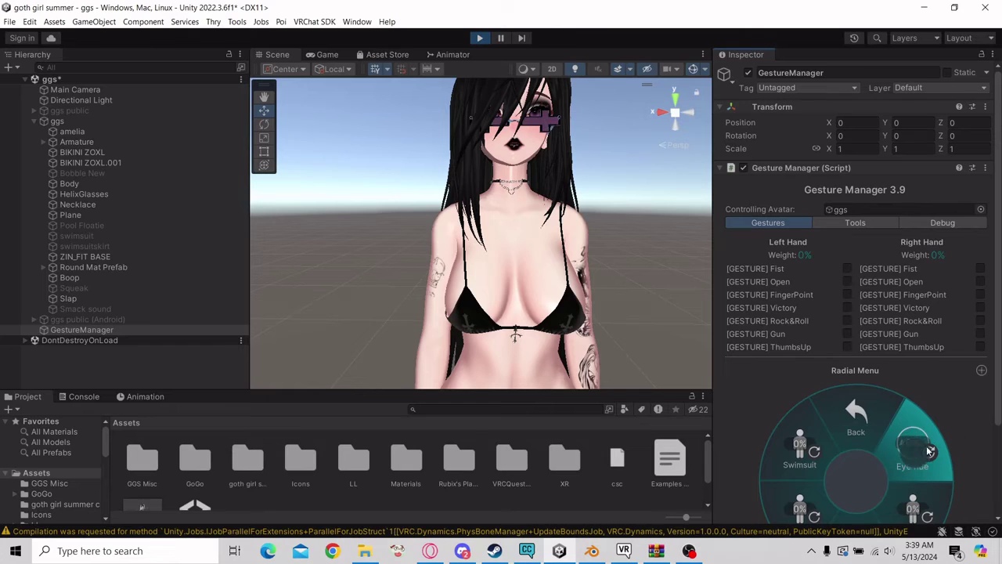
{"action": "left_click", "coordinate": [952, 455]}
{"action": "left_click_drag", "start_coordinate": [952, 455], "coordinate": [932, 485]}
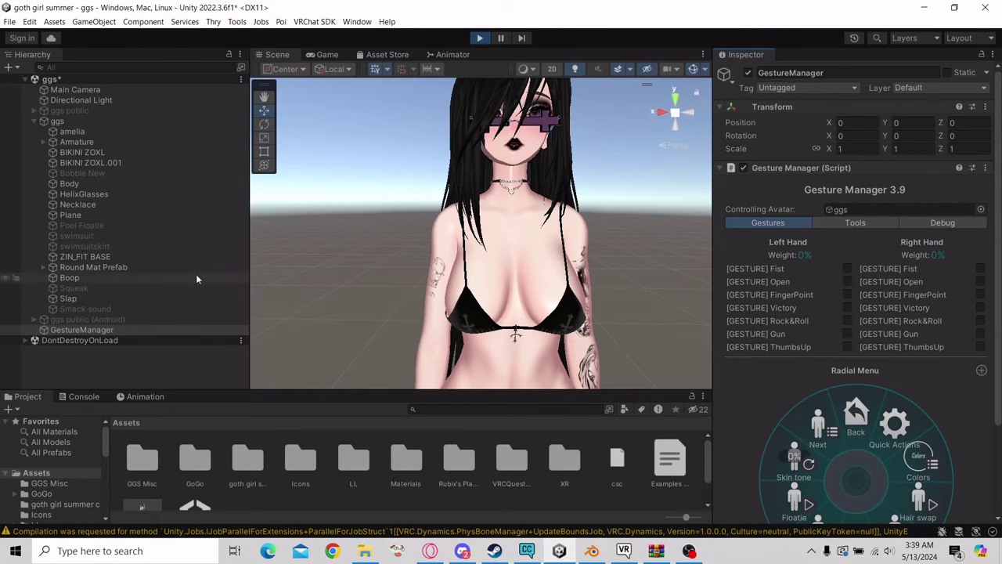
{"action": "left_click", "coordinate": [72, 131]}
Scroll amelia's Inspector down to the VRCFury Toggle component.
{"action": "scroll", "coordinate": [861, 313], "scroll_direction": "down", "scroll_amount": 5}
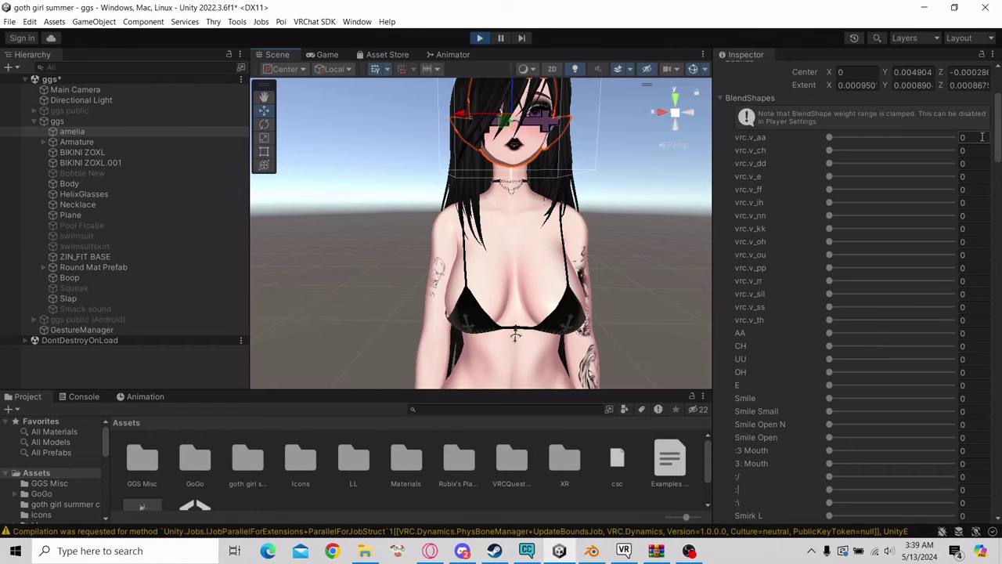
{"action": "scroll", "coordinate": [861, 313], "scroll_direction": "down", "scroll_amount": 20}
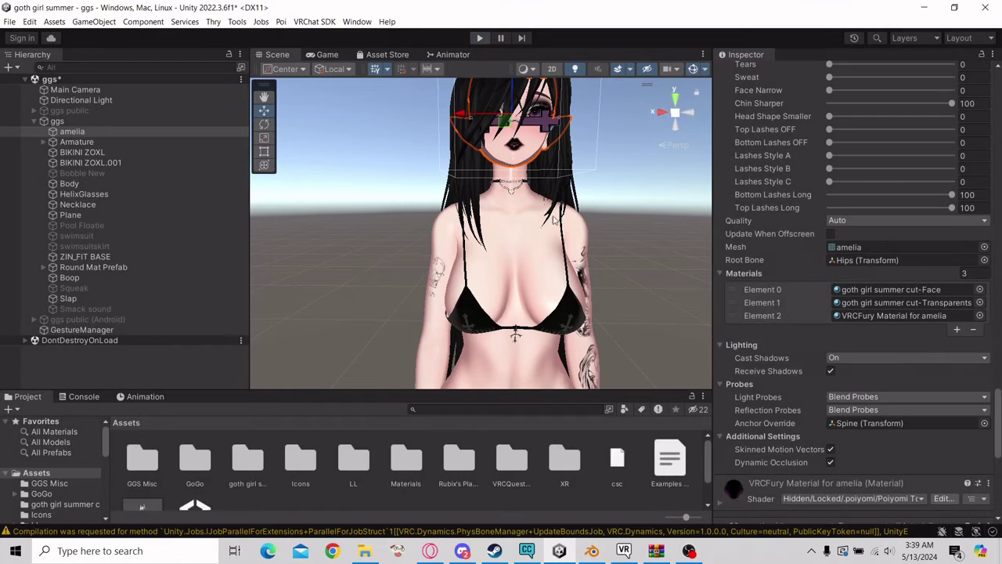
{"action": "scroll", "coordinate": [968, 381], "scroll_direction": "down", "scroll_amount": 5}
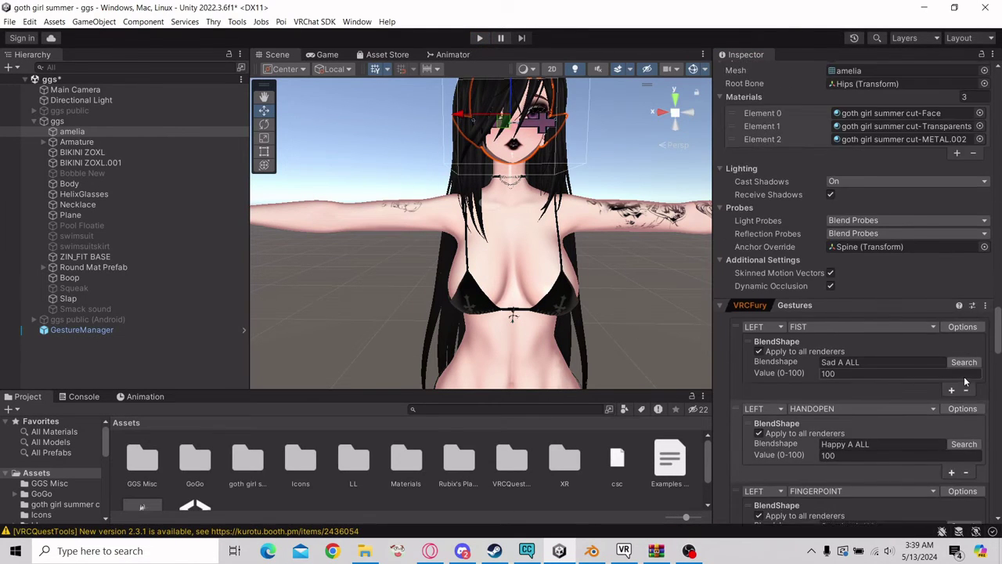
{"action": "scroll", "coordinate": [965, 381], "scroll_direction": "down", "scroll_amount": 12}
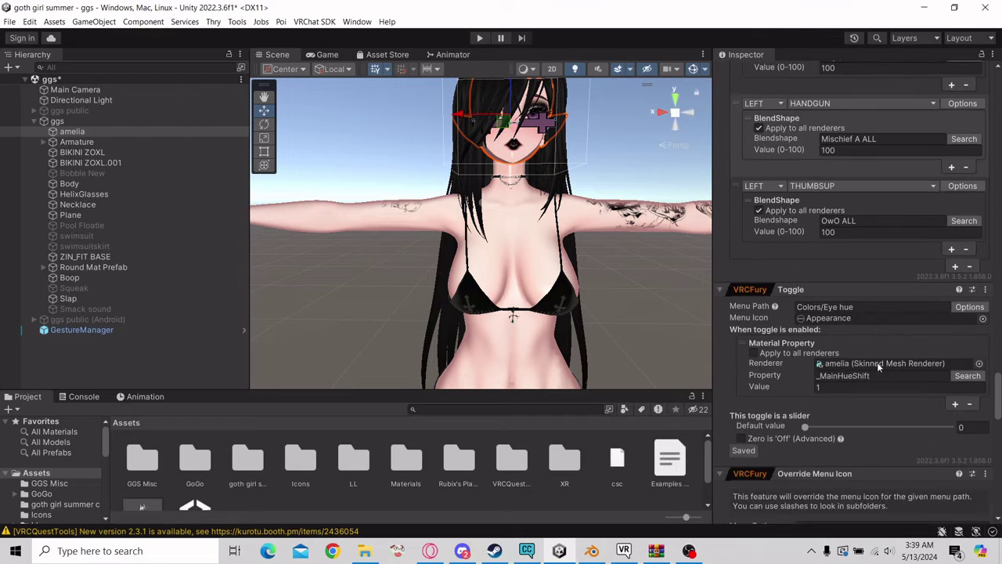
{"action": "scroll", "coordinate": [877, 361], "scroll_direction": "down", "scroll_amount": 2}
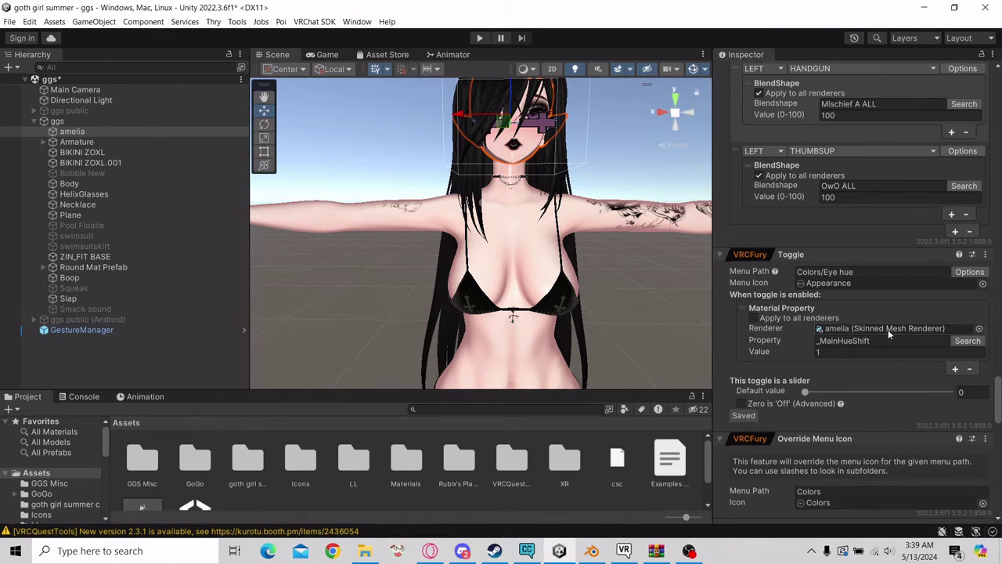
{"action": "scroll", "coordinate": [888, 330], "scroll_direction": "down", "scroll_amount": 4}
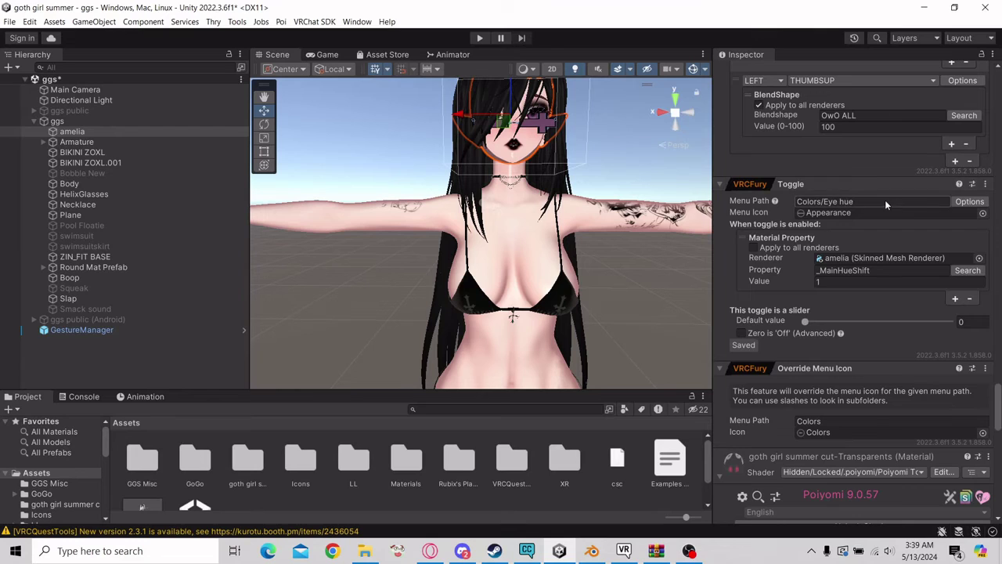
Open and close the toggle's Options menu, show and hide the Menu Path help, and scroll on.
{"action": "left_click", "coordinate": [972, 202]}
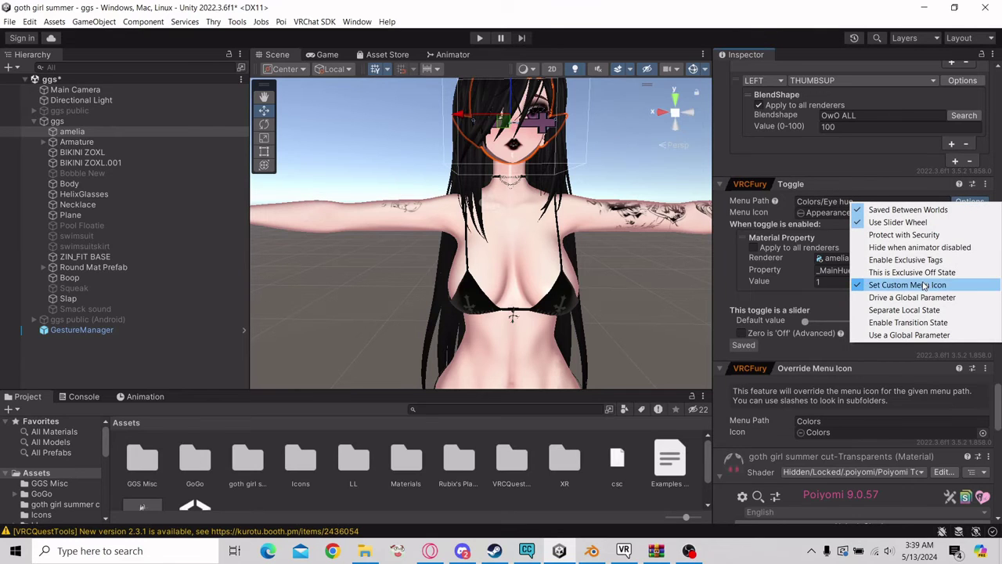
{"action": "left_click", "coordinate": [789, 208]}
{"action": "left_click", "coordinate": [788, 208]}
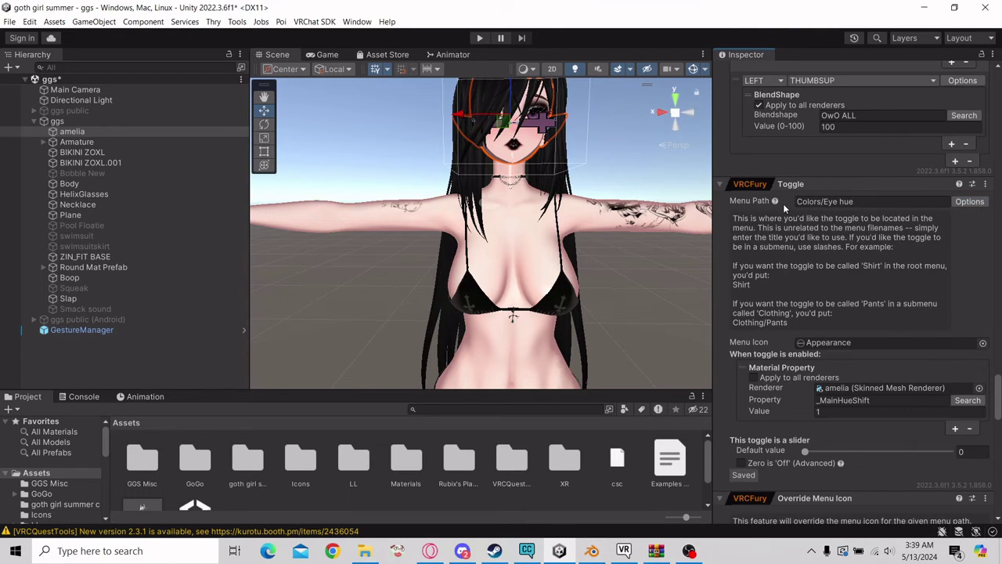
{"action": "left_click", "coordinate": [788, 208]}
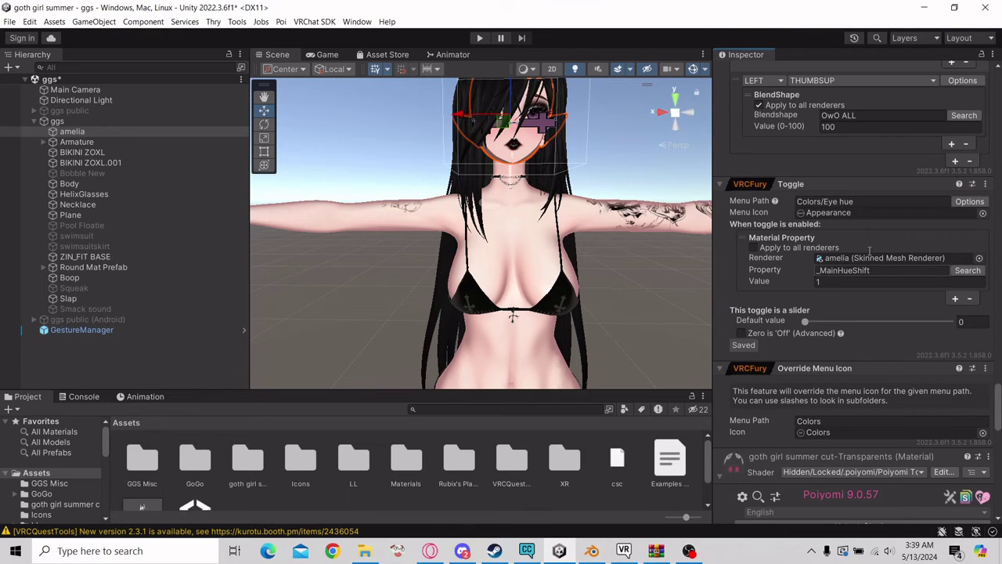
{"action": "scroll", "coordinate": [871, 259], "scroll_direction": "down", "scroll_amount": 1}
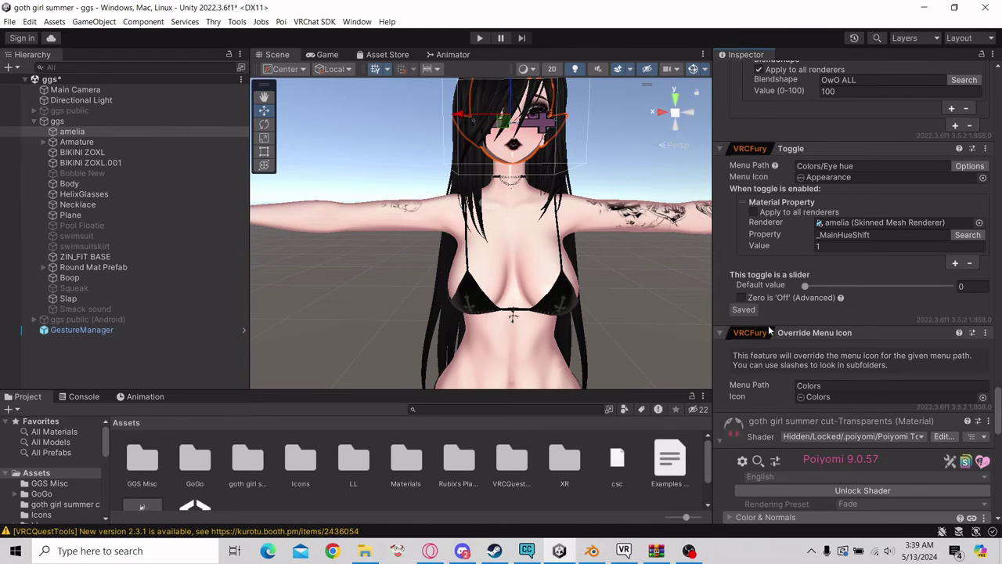
{"action": "scroll", "coordinate": [853, 334], "scroll_direction": "down", "scroll_amount": 2}
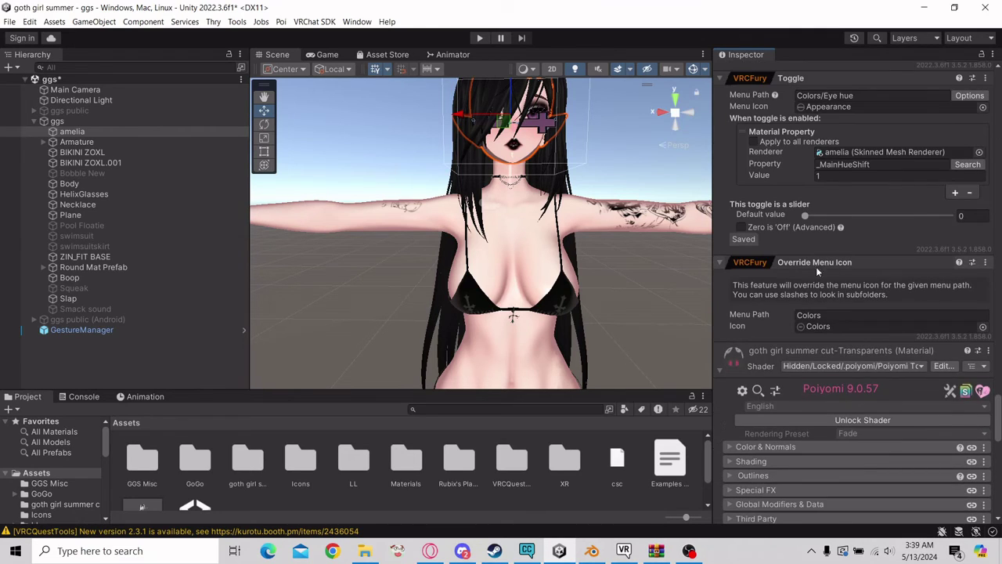
{"action": "left_click", "coordinate": [839, 315]}
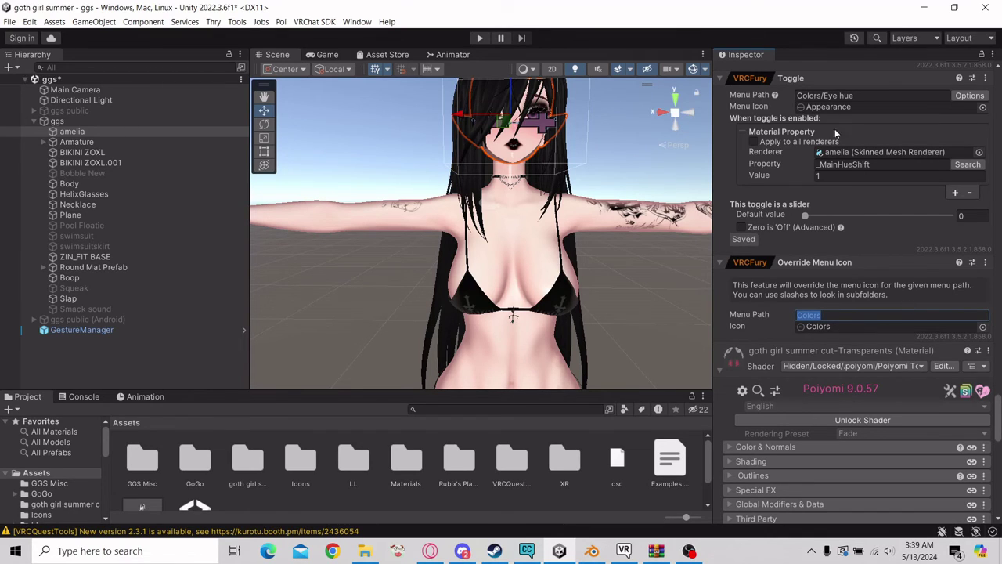
{"action": "key", "text": "BackSpace"}
{"action": "type", "text": "Colors/Ey"}
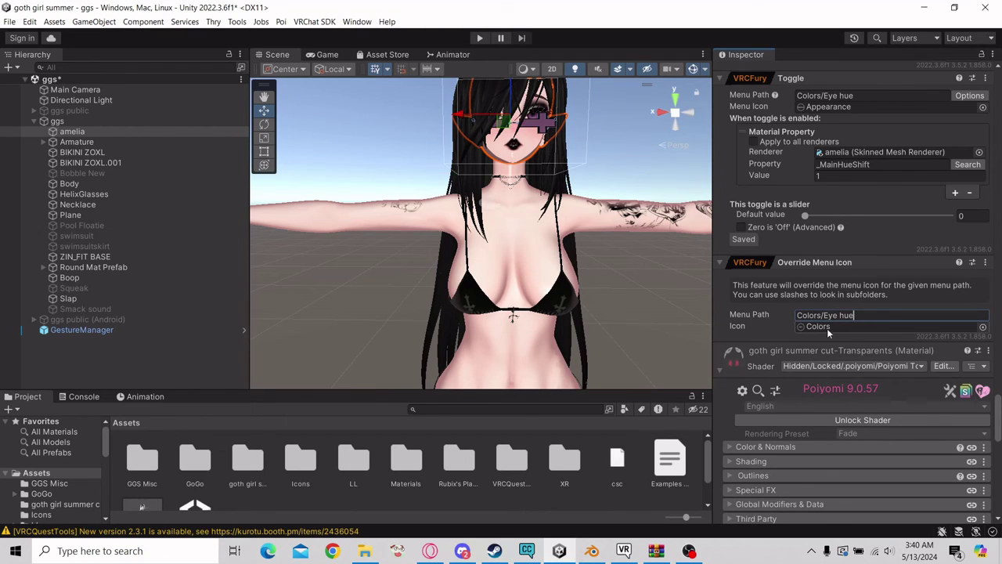
{"action": "left_click", "coordinate": [881, 315]}
{"action": "key", "text": "shift+Home"}
{"action": "key", "text": "ctrl+shift+Right"}
{"action": "key", "text": "ctrl+shift+Right"}
{"action": "key", "text": "BackSpace"}
{"action": "scroll", "coordinate": [599, 227], "scroll_direction": "up", "scroll_amount": 5}
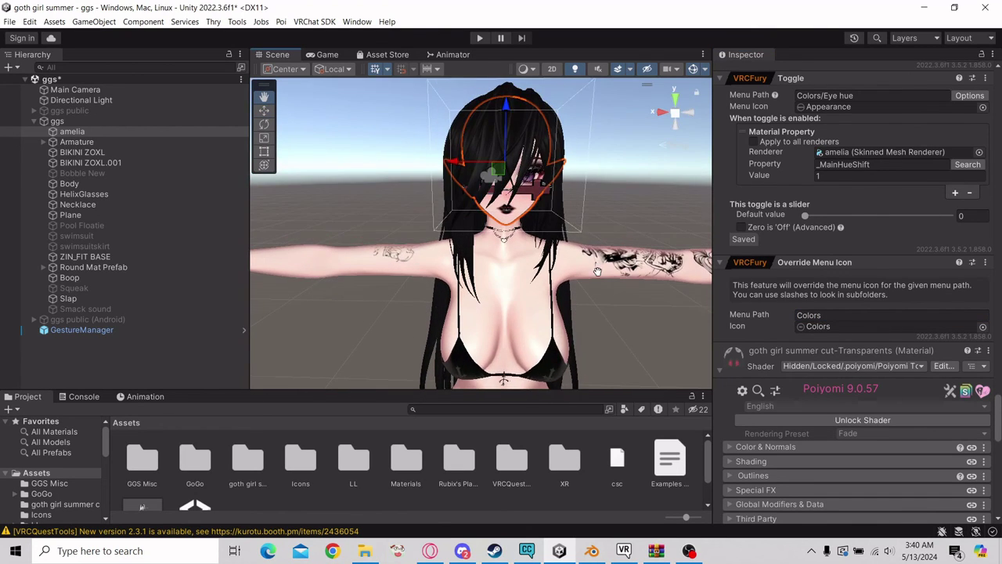